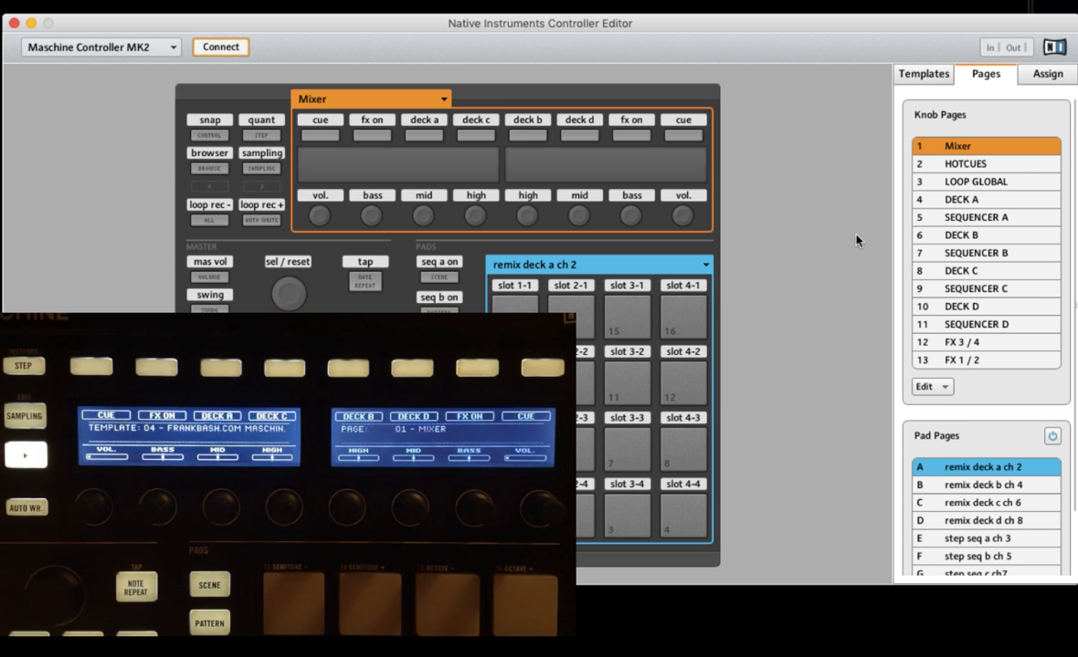
Show the Templates list and browse the Maschine models, keeping Maschine Controller MK2 selected.
click(924, 74)
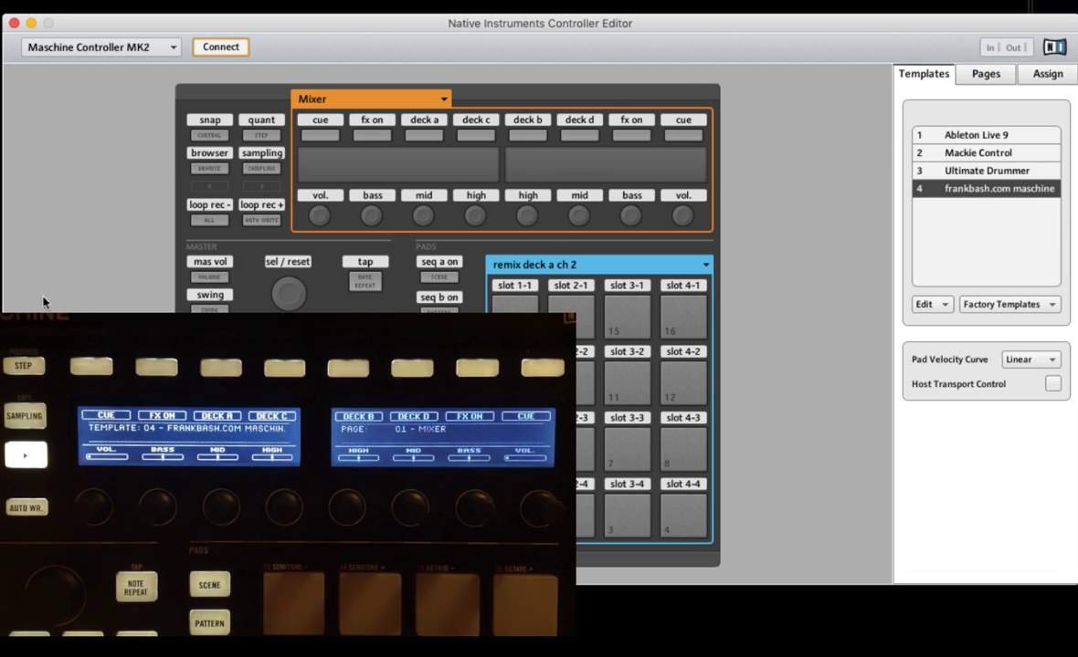
click(108, 44)
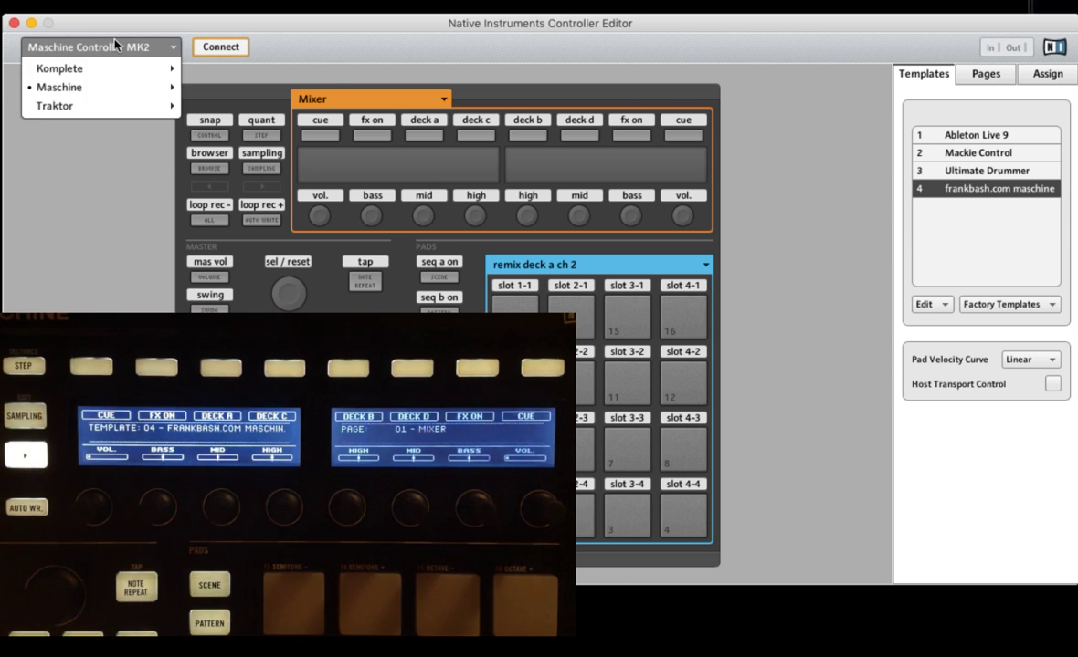
mouse_move(105, 89)
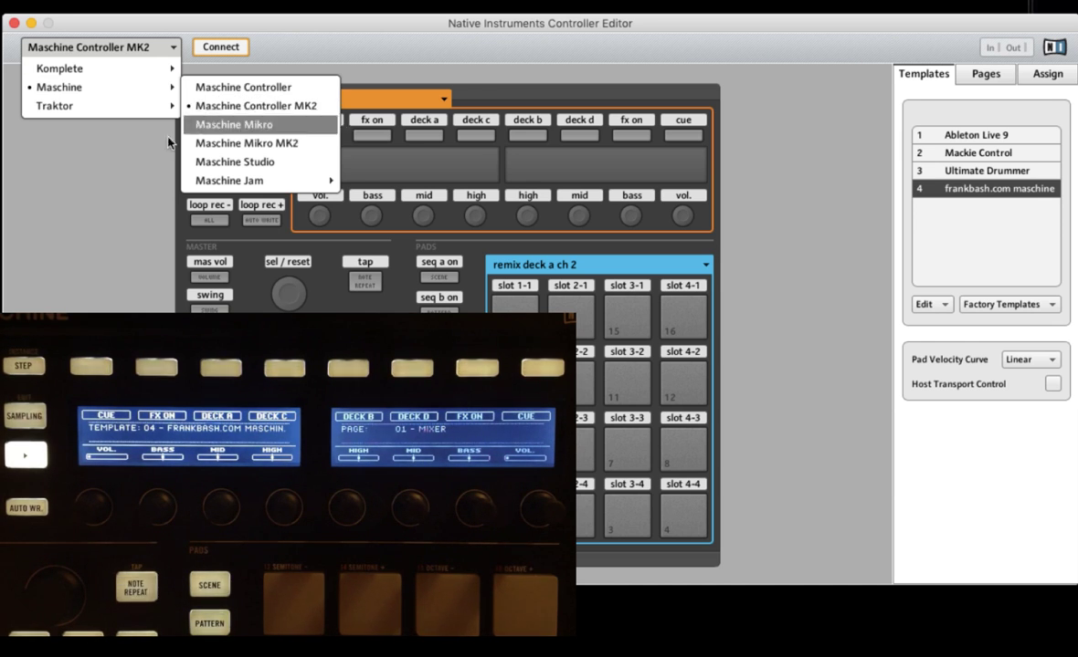
click(115, 185)
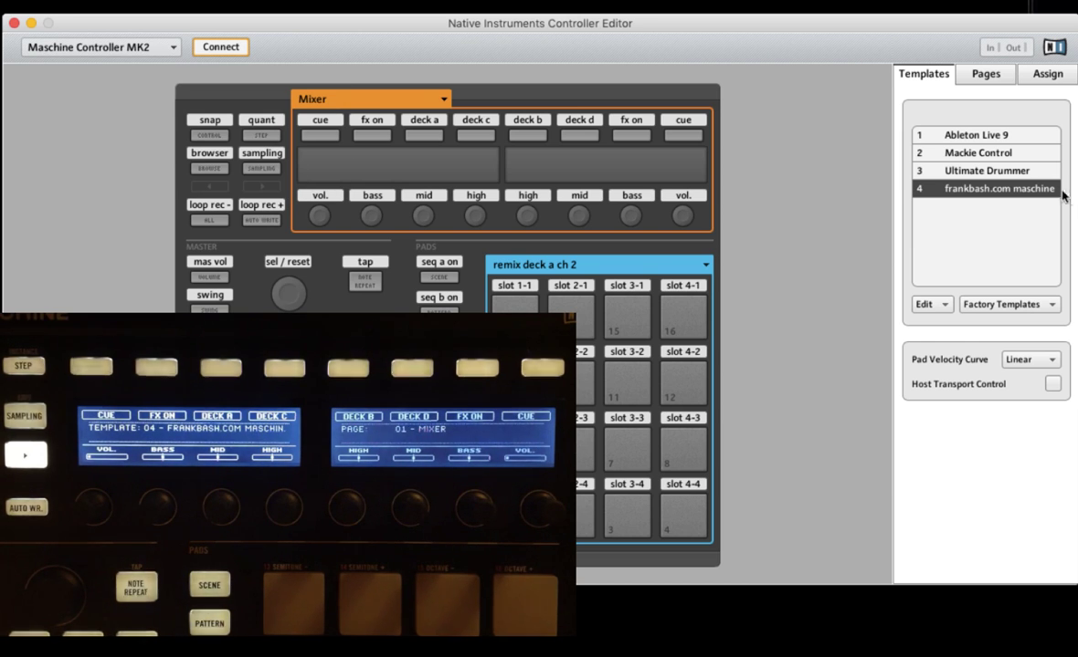
click(956, 138)
click(955, 156)
click(956, 171)
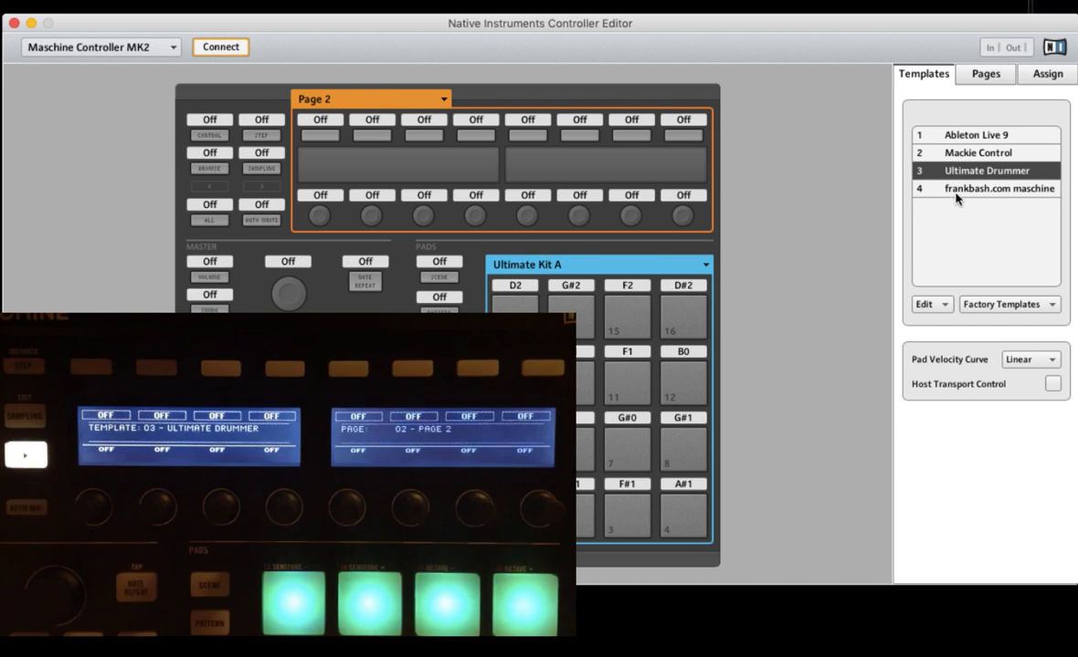
click(956, 189)
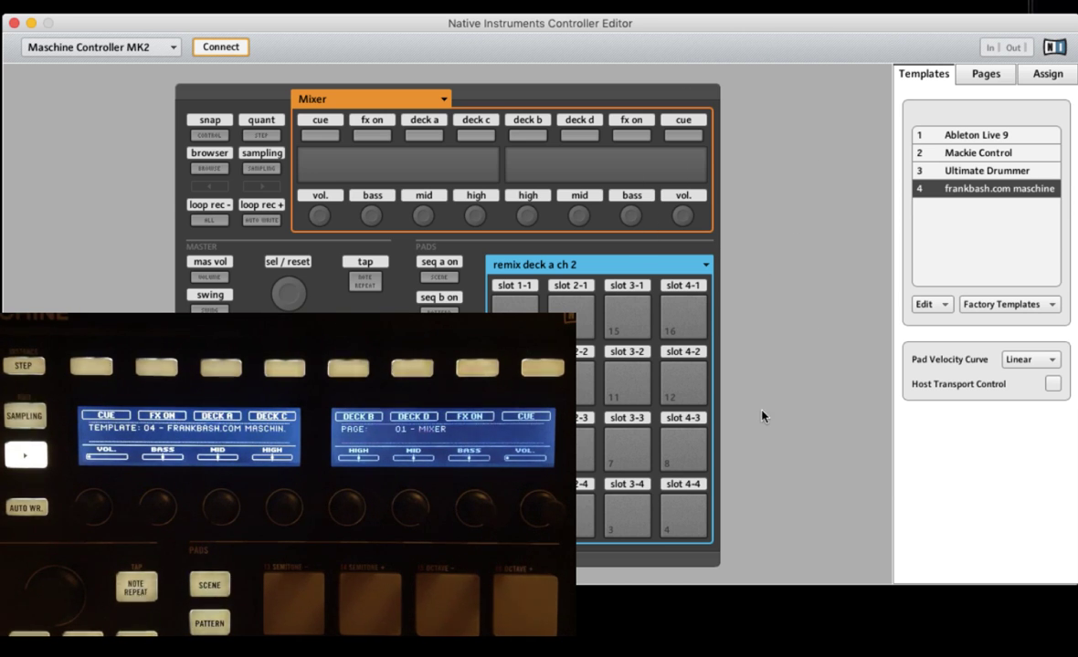
Export template 4 to Downloads as frankbash.com maschine ultimate pro mk2.ncm2, replacing the old file.
right_click(932, 195)
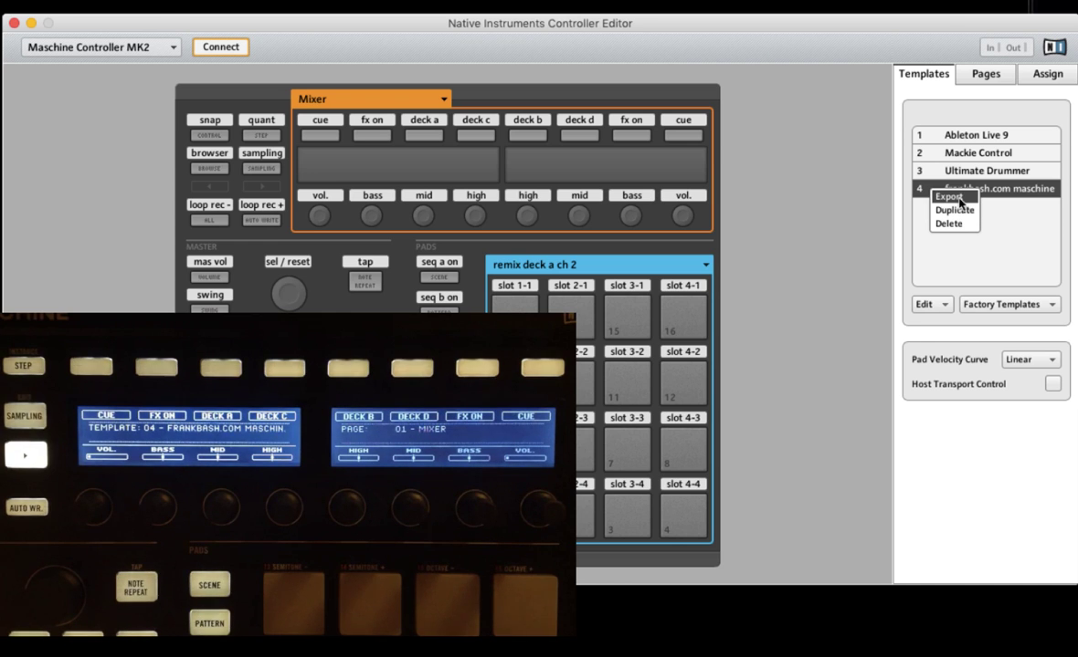
click(950, 197)
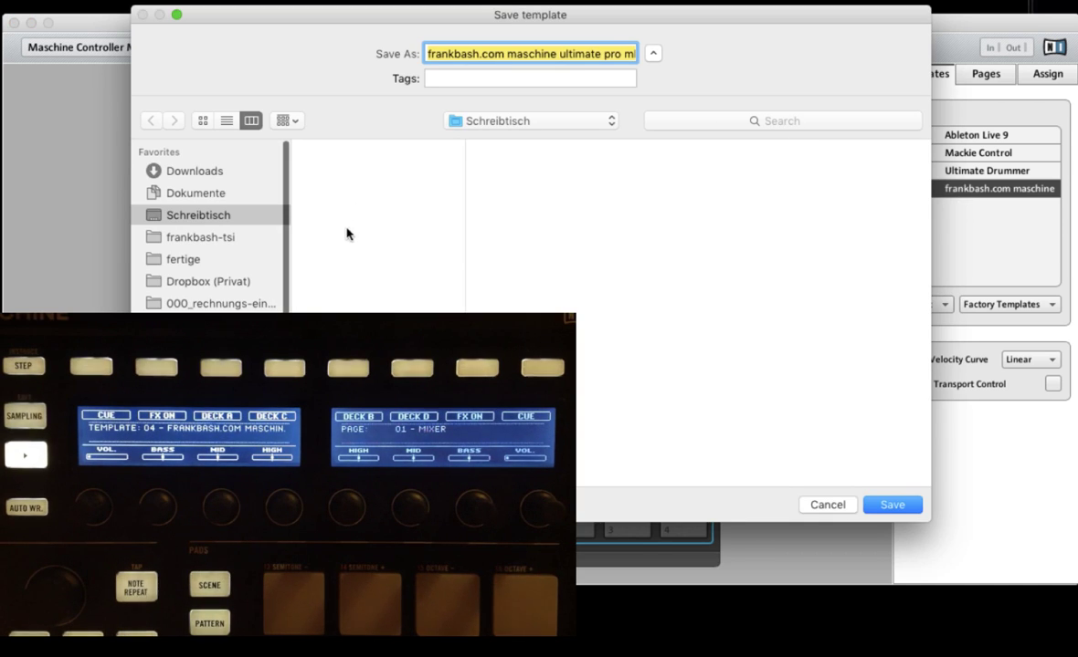
click(209, 173)
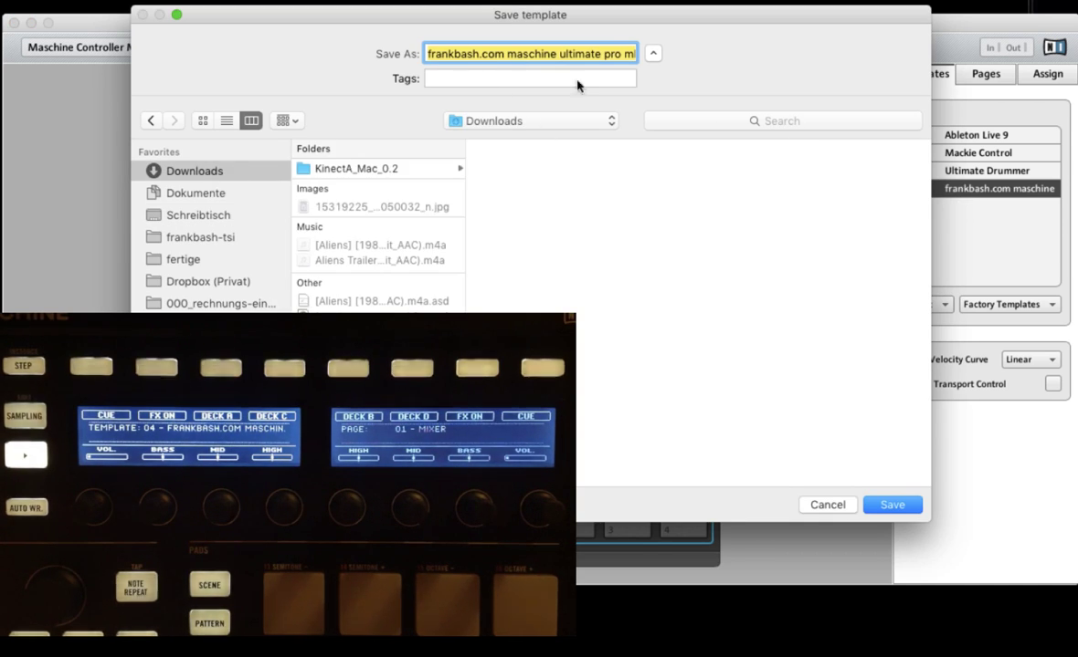
click(886, 507)
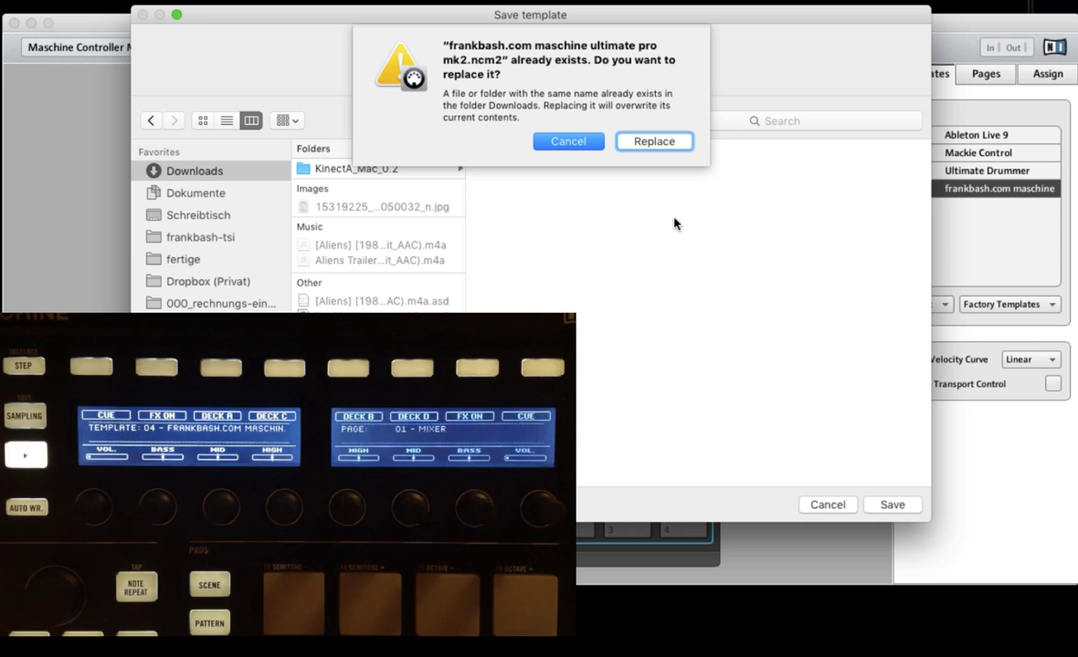
click(643, 141)
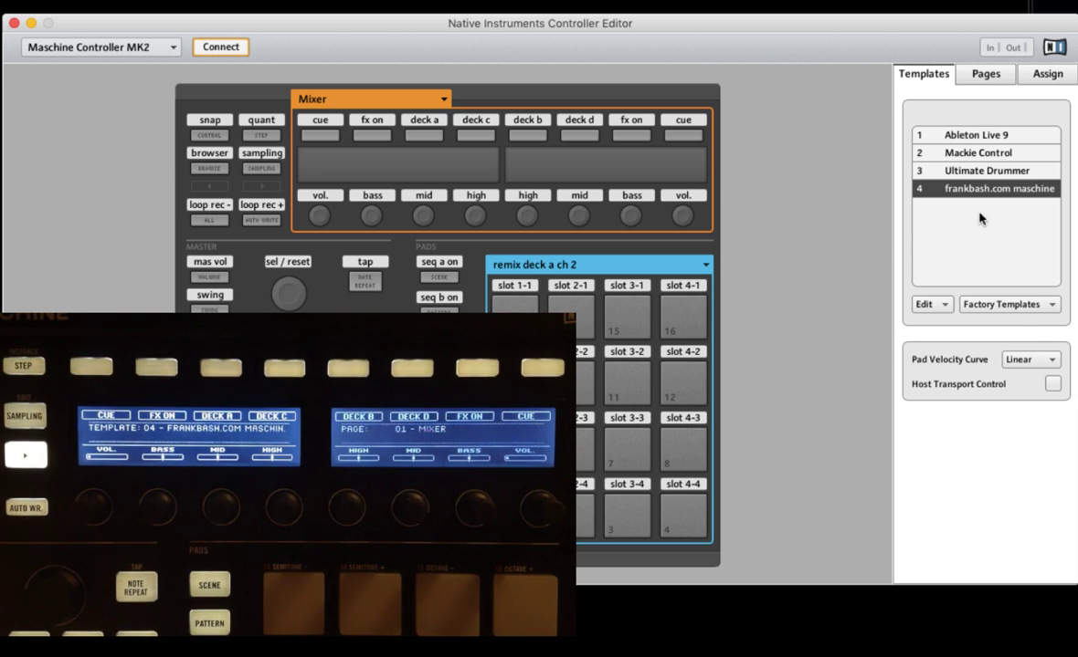
Switch to the Pages view and load knob page 8, DECK C.
click(985, 80)
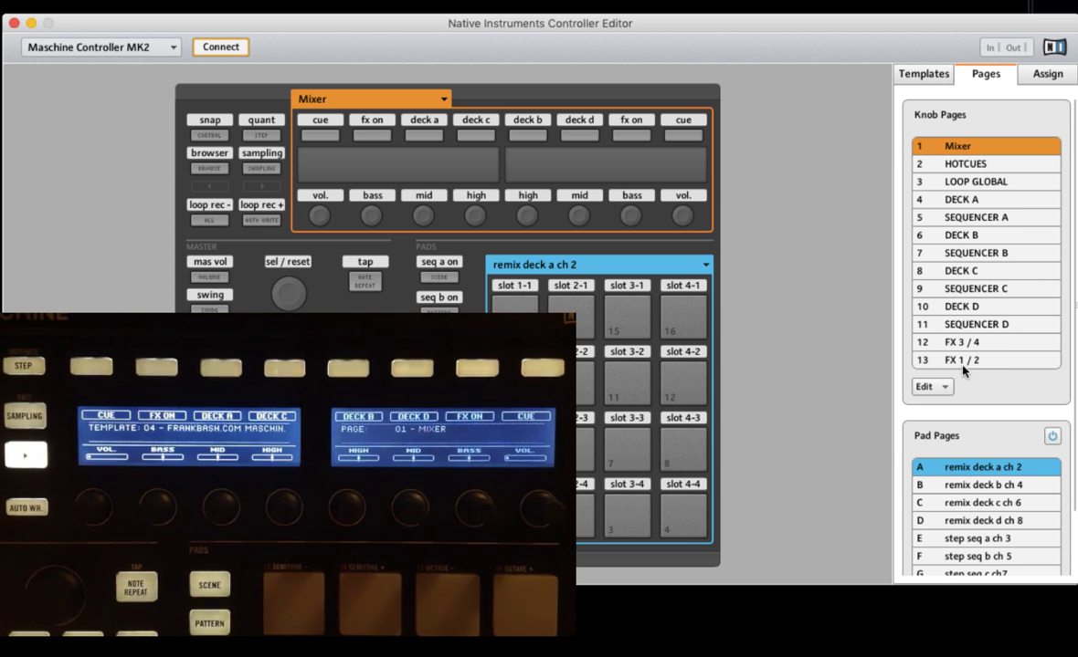
click(941, 274)
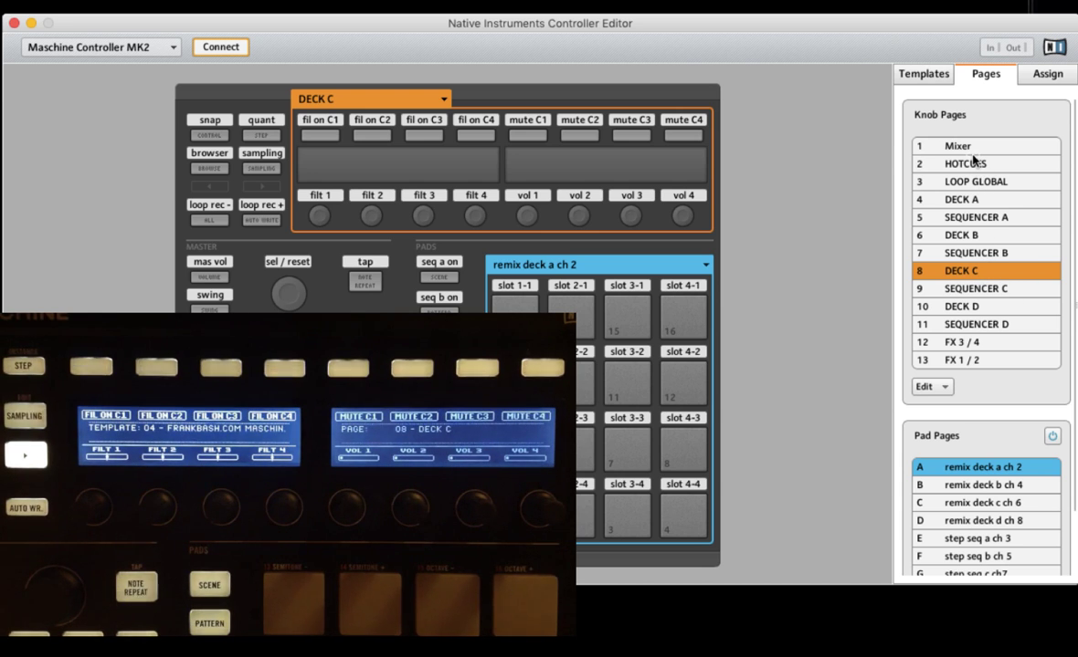
Drag DECK C to knob page 1 and SEQUENCER C to page 2, then load DECK D.
drag(958, 160, 972, 160)
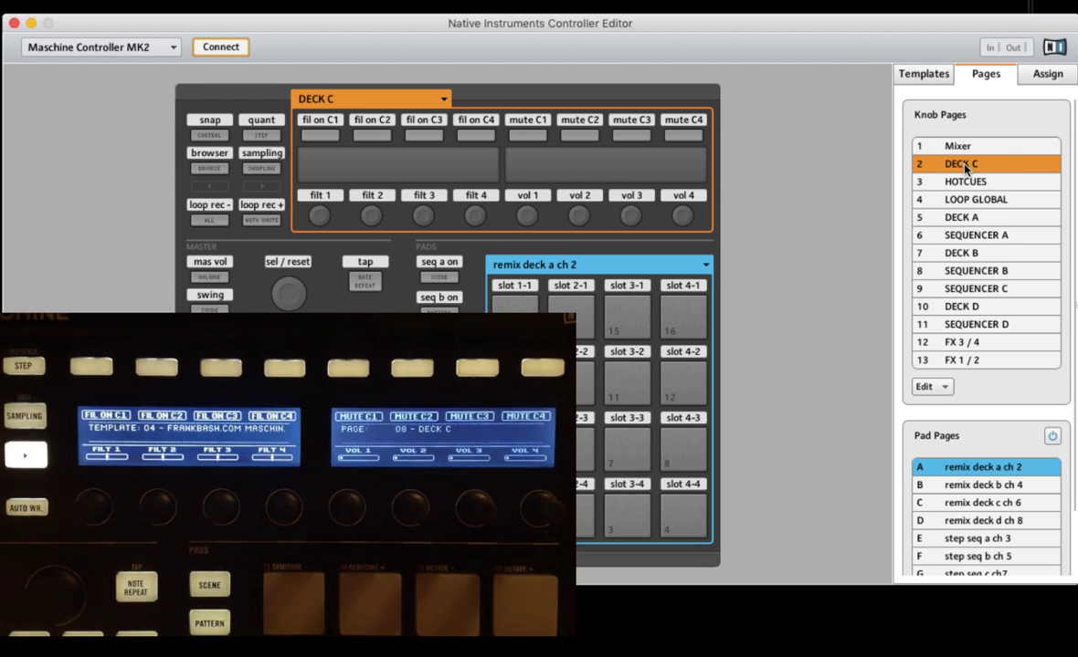
drag(962, 144, 961, 146)
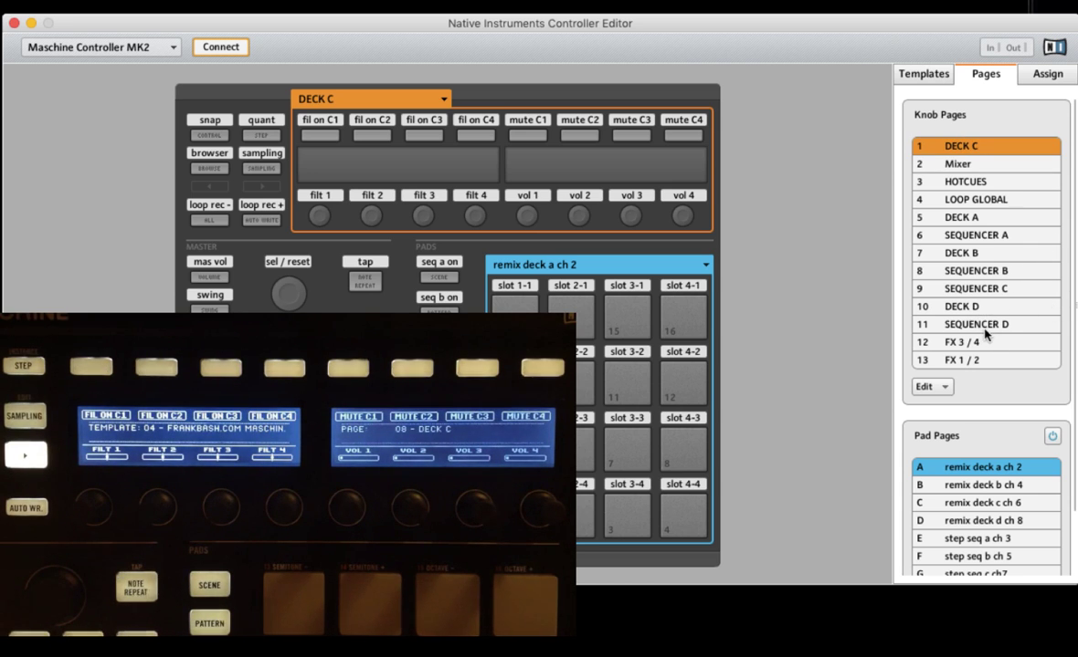
drag(995, 290, 976, 159)
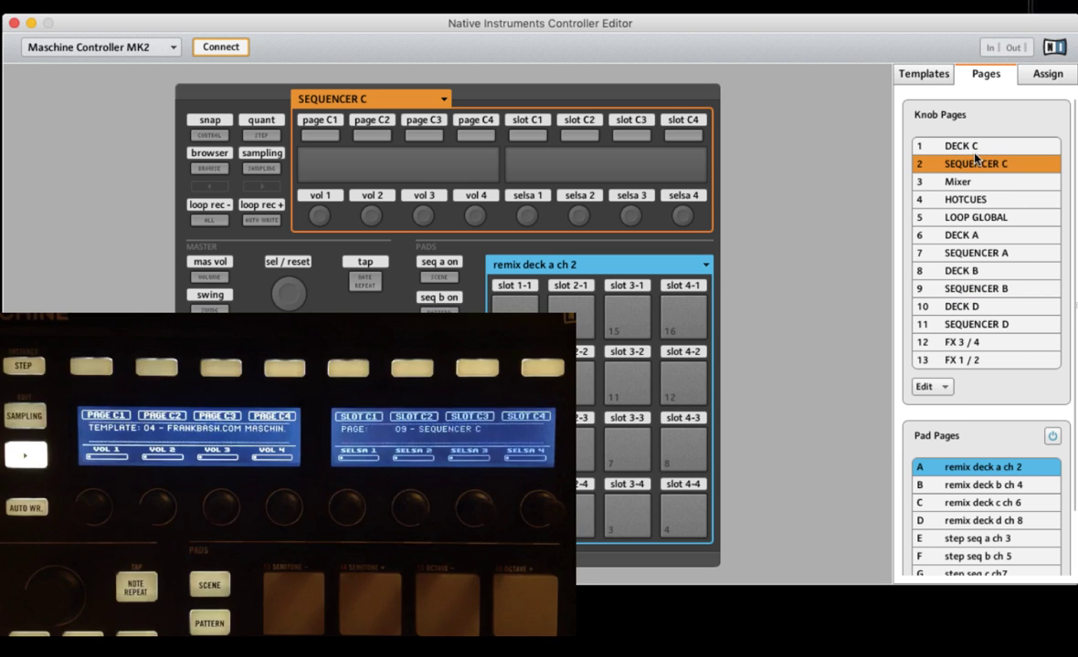
click(988, 308)
Move DECK D to knob page 3 and SEQUENCER D to page 4.
drag(984, 256, 974, 180)
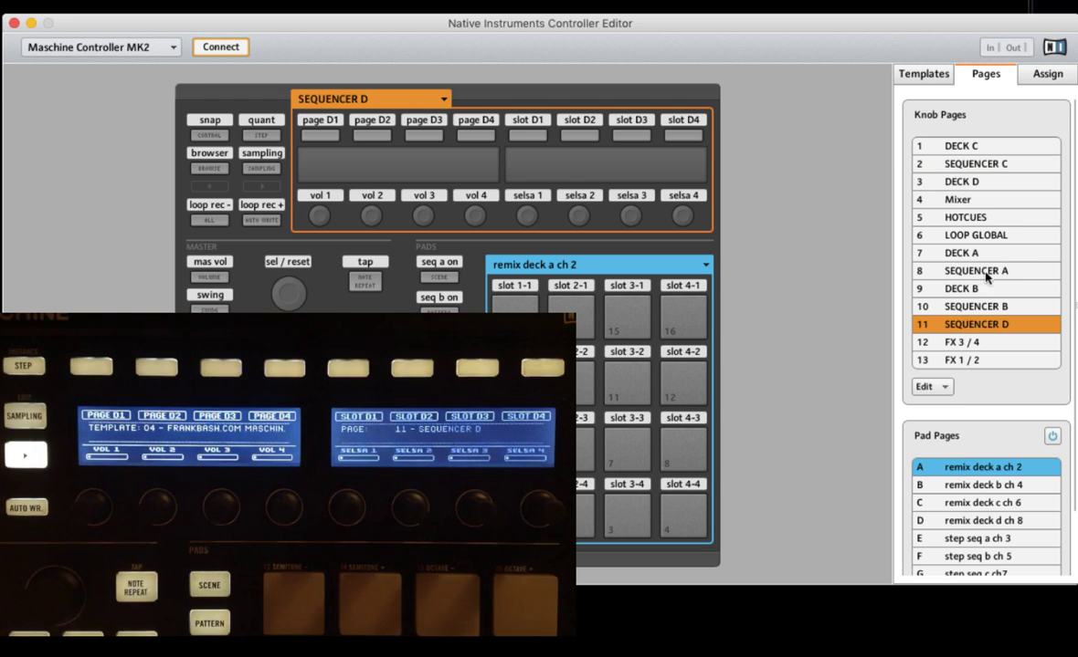
drag(979, 189, 979, 191)
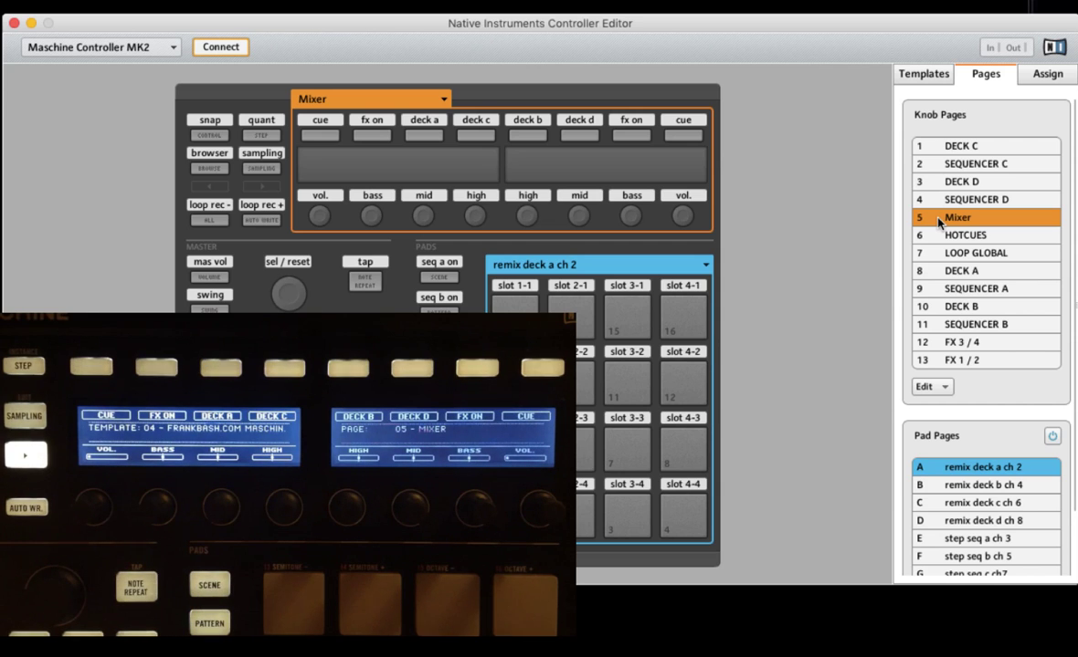
Delete the Mixer knob page, leaving 12 pages, and return to the Templates list.
right_click(939, 222)
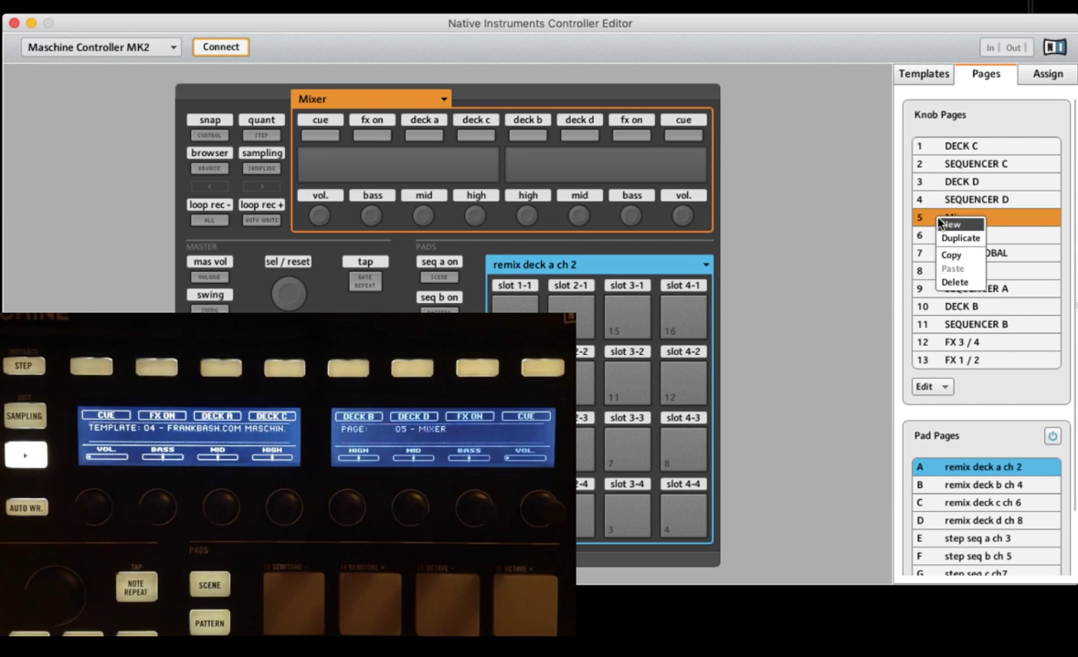
click(971, 285)
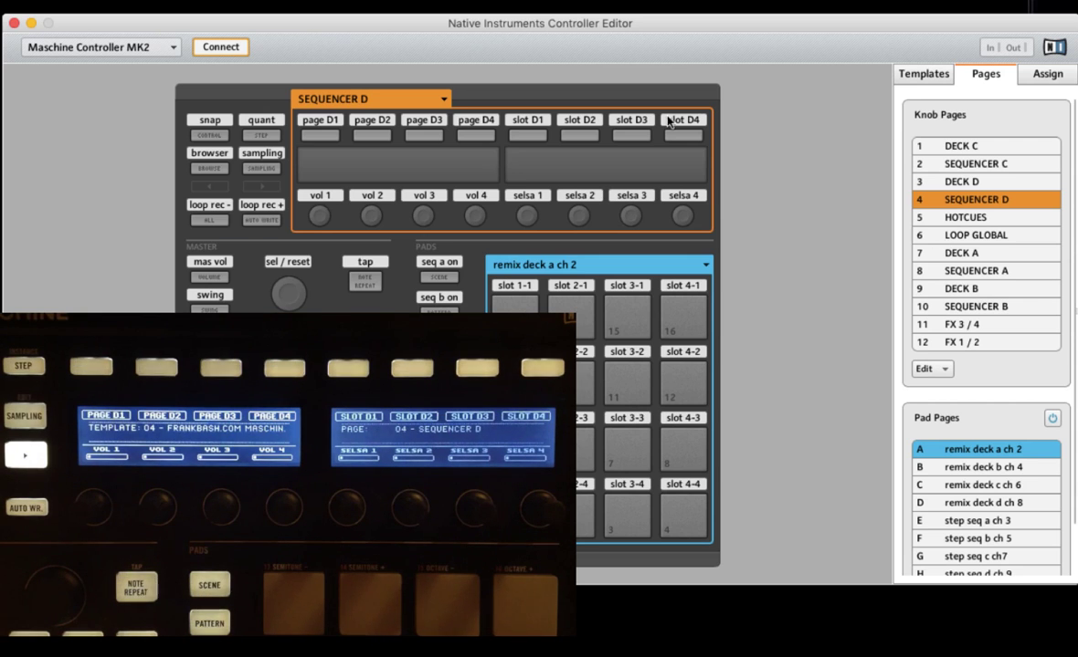
click(924, 75)
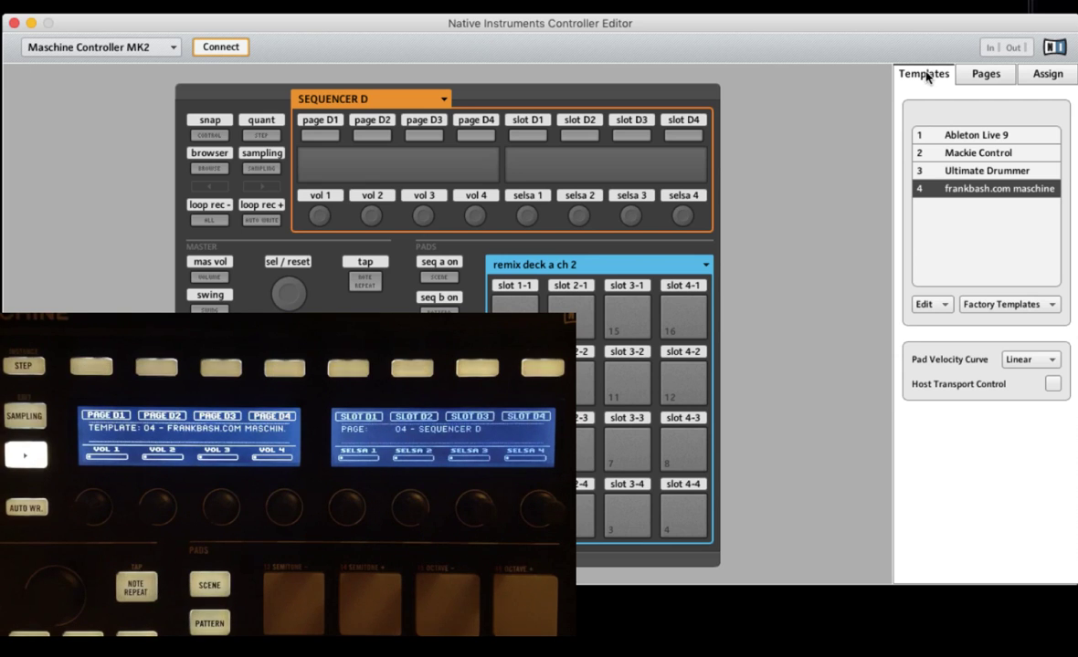
Export the frankbash.com maschine template to Downloads as 'edit version maschine ultimate pro mk2'.
right_click(945, 192)
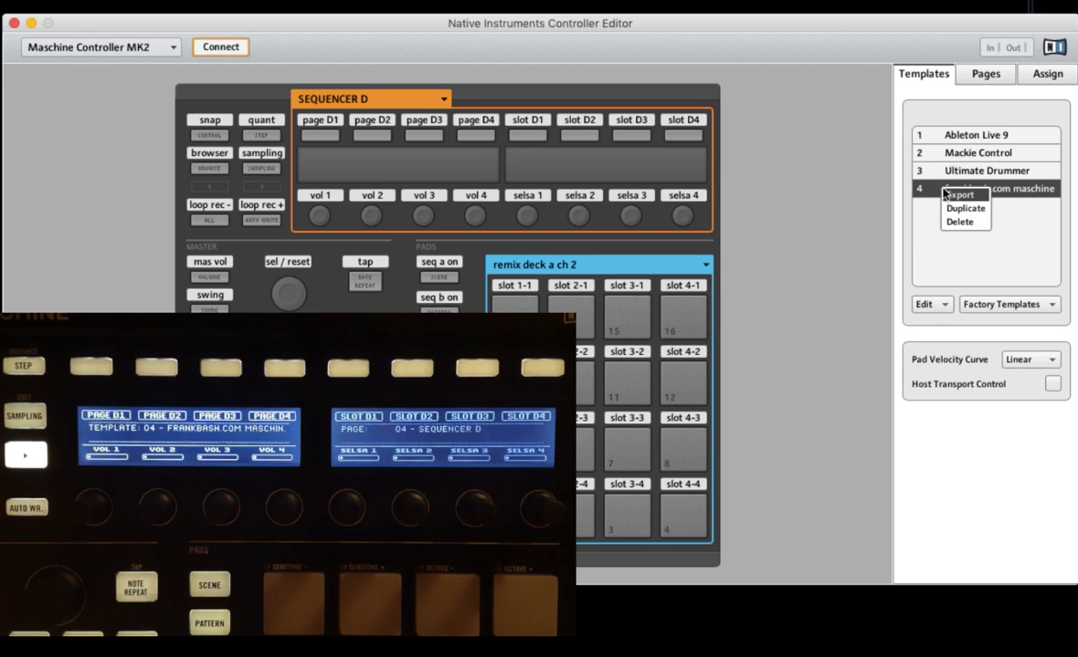
click(961, 195)
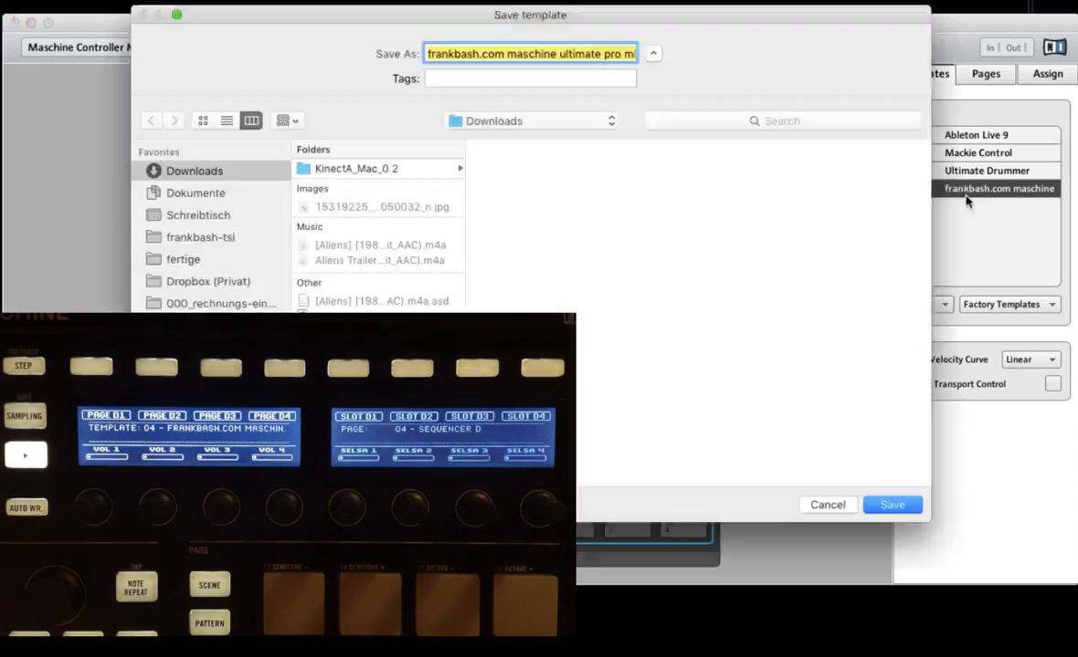
click(505, 52)
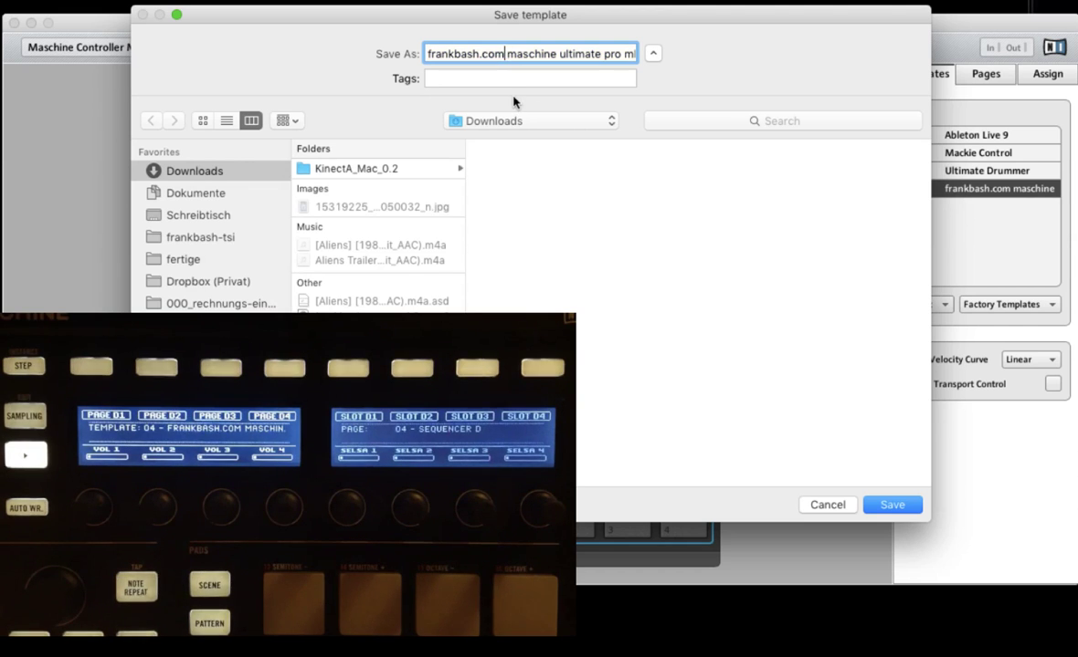
key(BackSpace)
key(BackSpace)
key(BackSpace)
key(BackSpace)
key(BackSpace)
key(BackSpace)
key(BackSpace)
key(BackSpace)
key(BackSpace)
key(BackSpace)
key(BackSpace)
key(BackSpace)
key(BackSpace)
text(edit version)
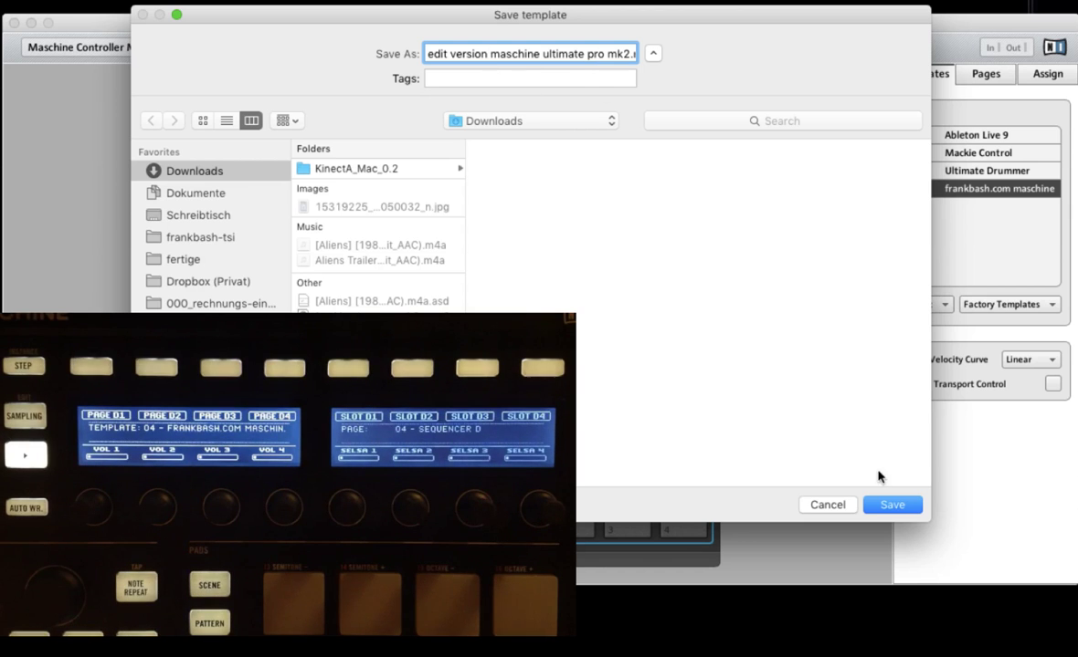
click(892, 508)
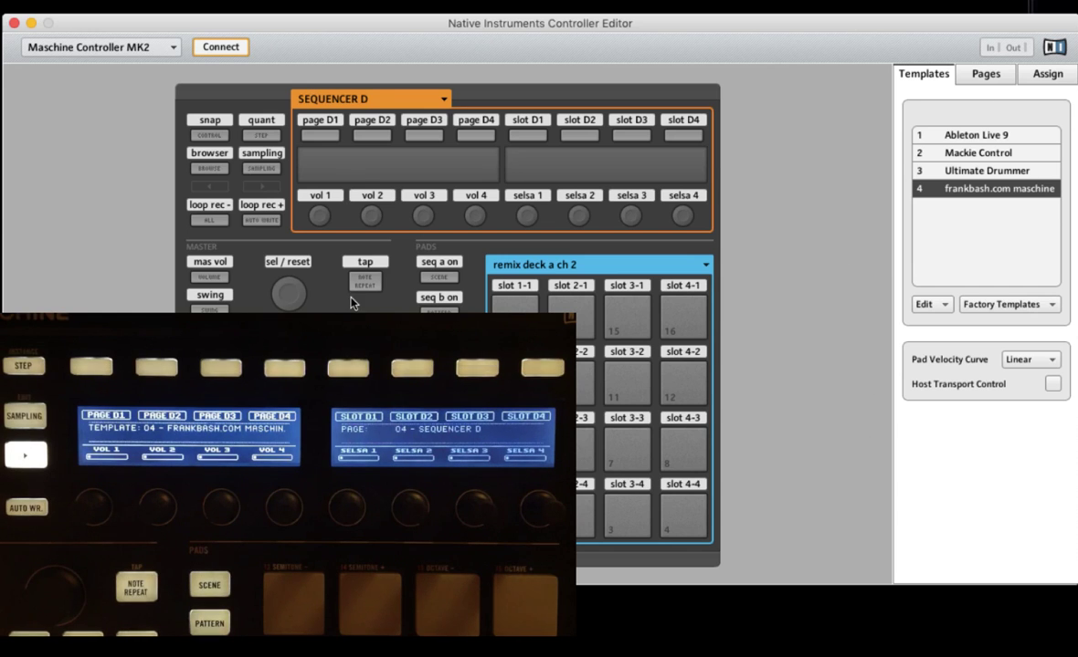
Quit Controller Editor from its application menu.
click(27, 0)
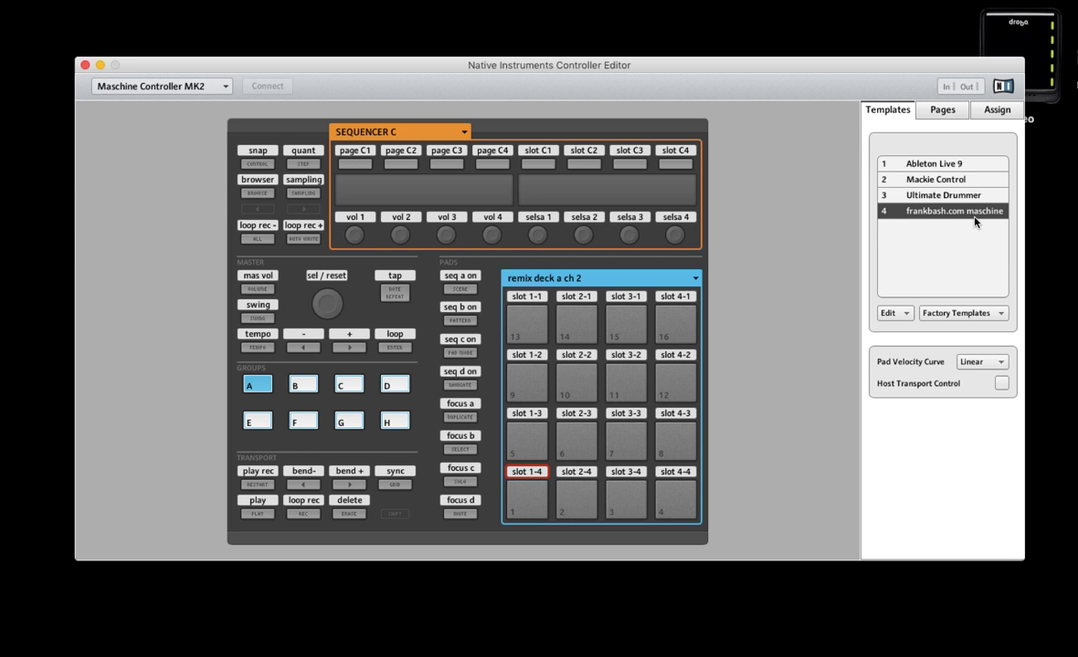
Open the Downloads folder in a Finder window positioned beside the editor.
mouse_move(23, 82)
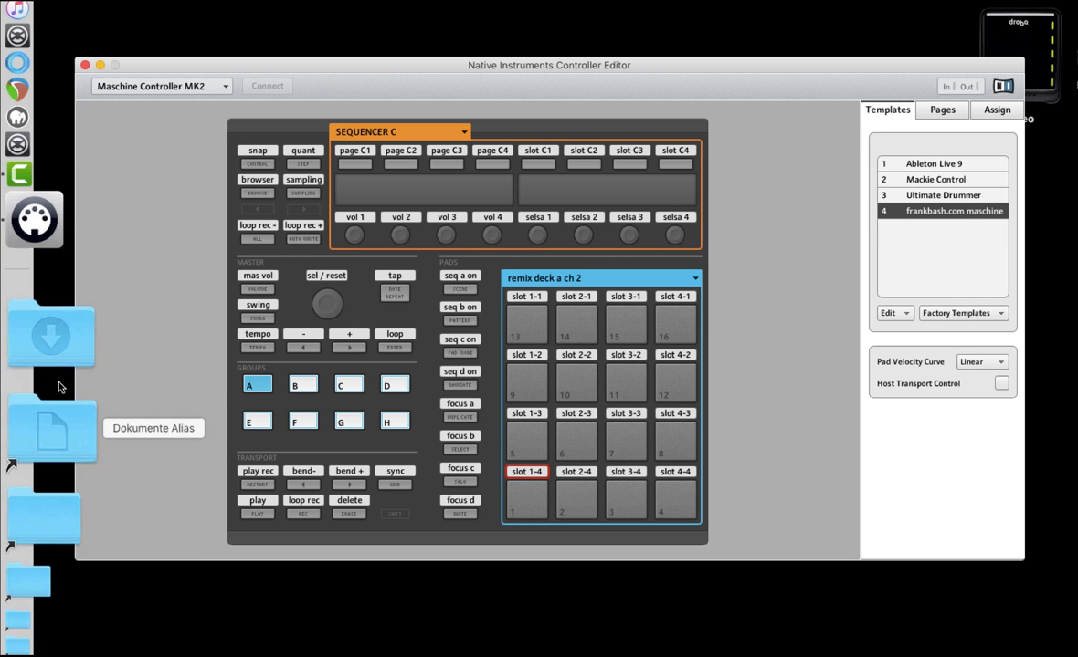
click(58, 382)
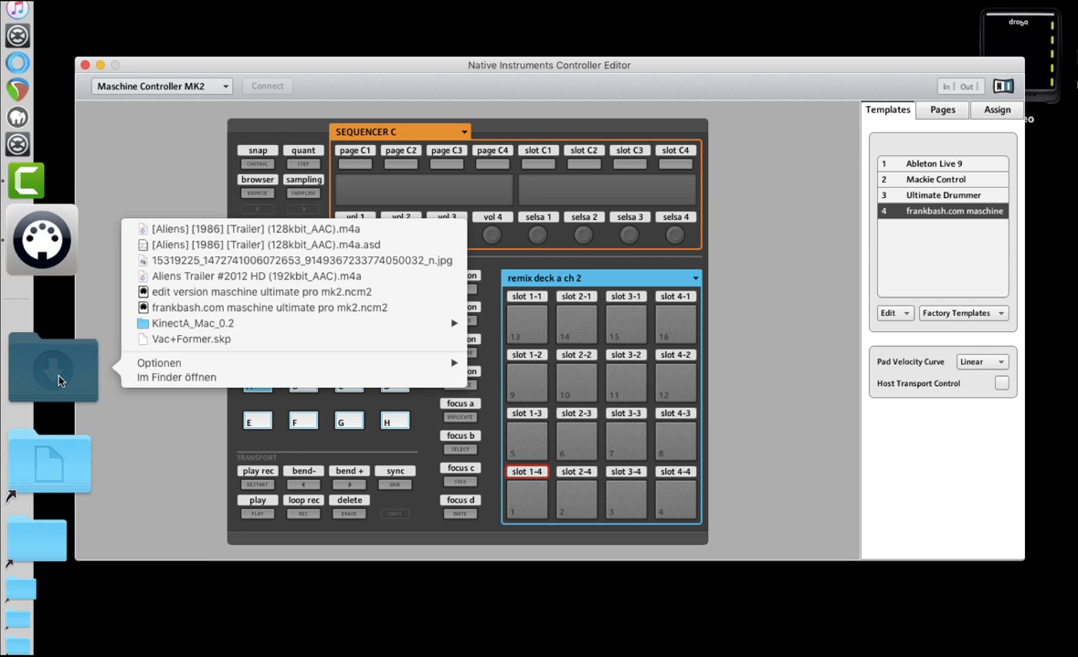
click(185, 378)
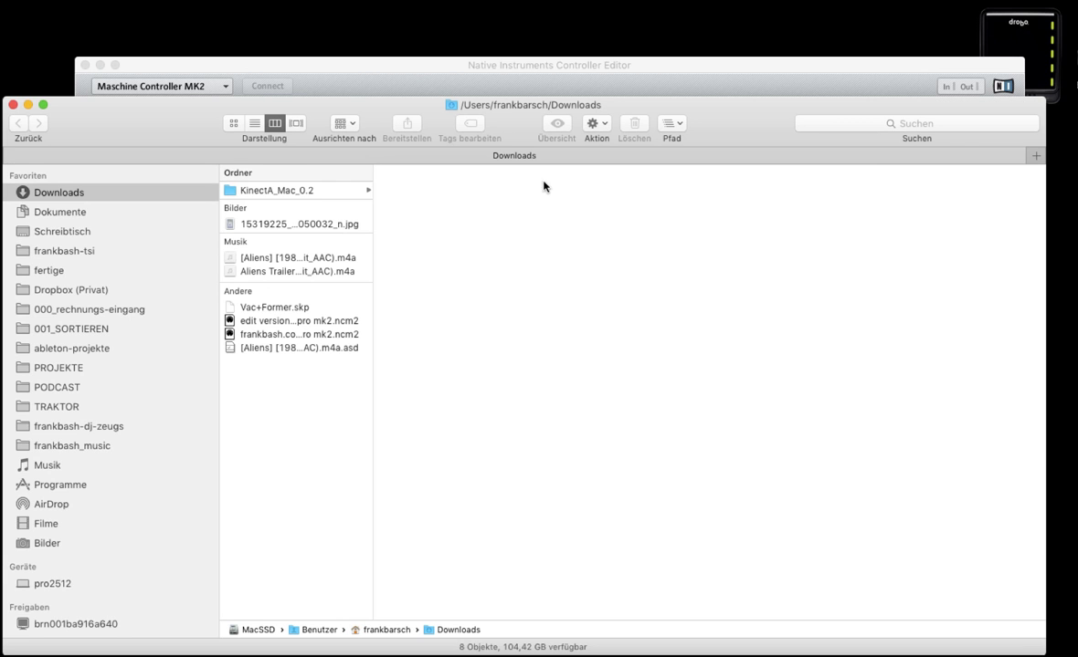
drag(771, 119, 982, 318)
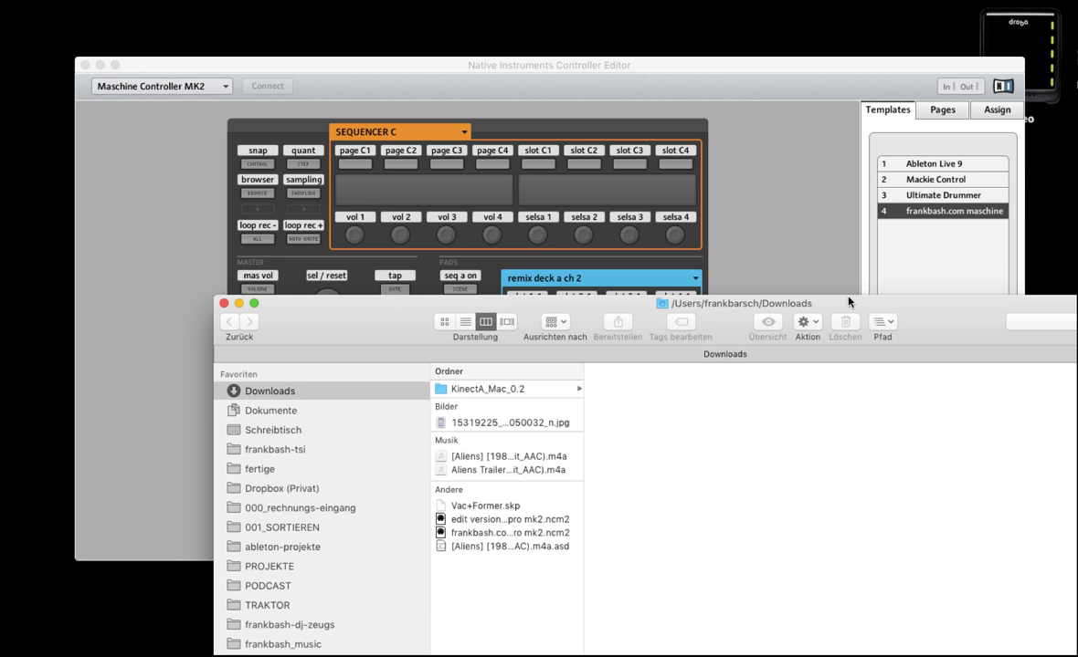
Drag the edit version and original .ncm2 files into Templates as templates 5 and 6.
drag(468, 519, 949, 269)
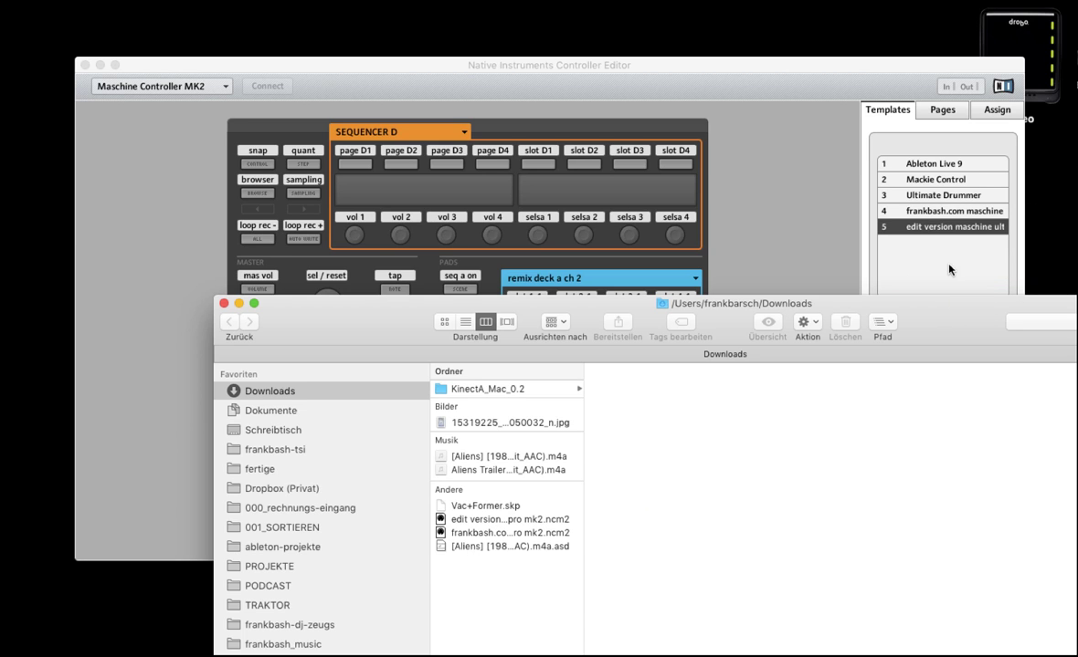
click(465, 533)
drag(465, 532, 939, 266)
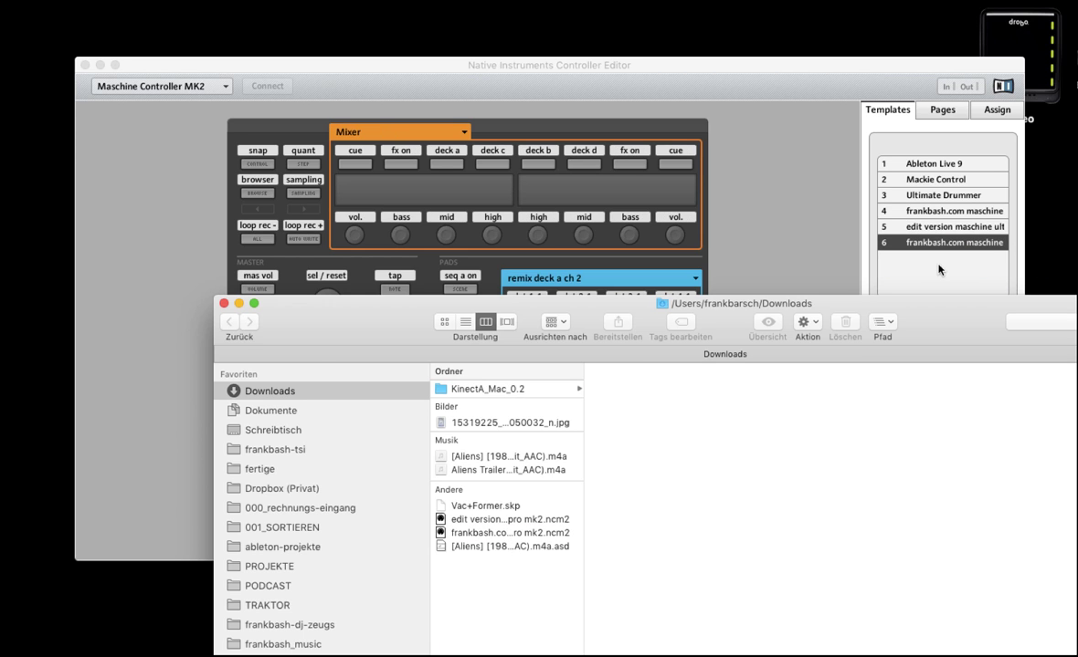
Close Finder and load templates 4, 5 and 6 twice each, ending on template 6's Mixer page.
click(223, 303)
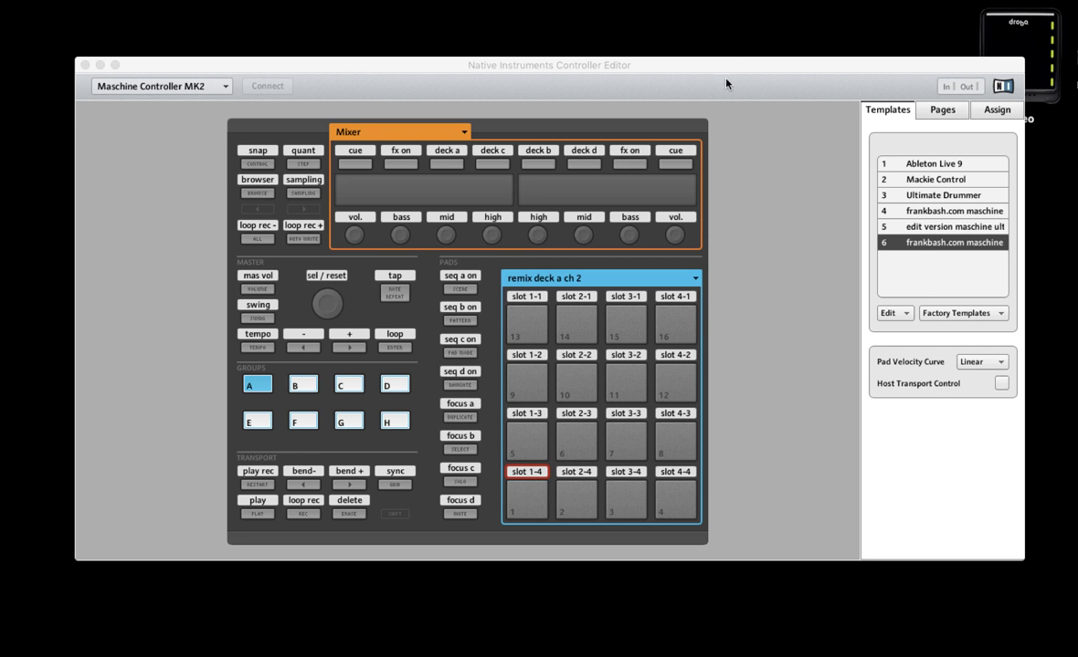
drag(729, 65, 701, 56)
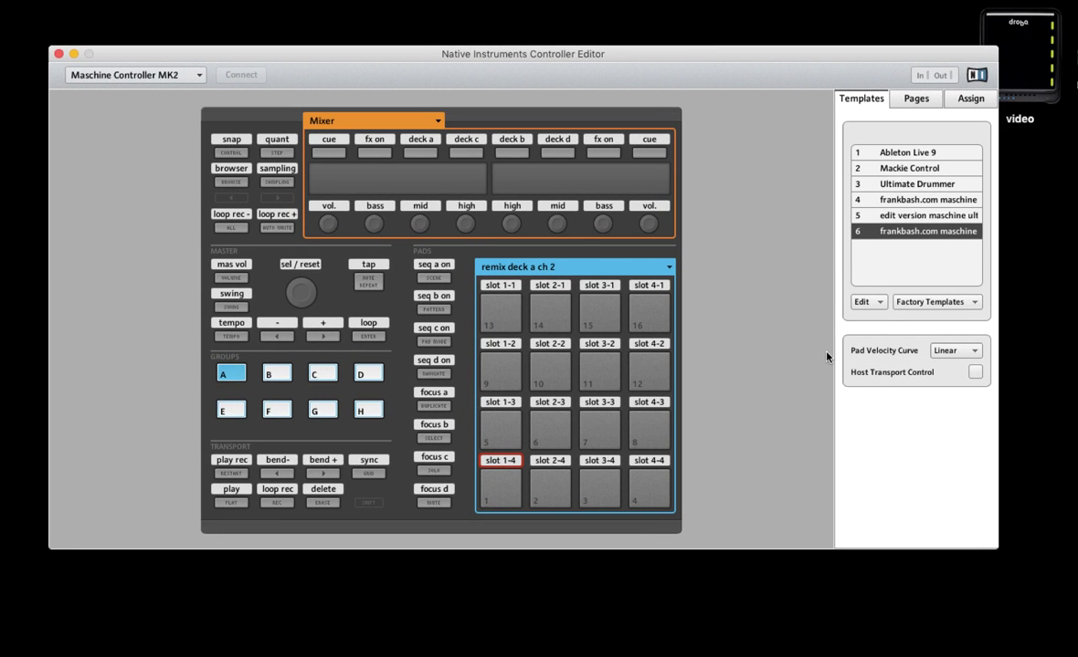
click(872, 200)
click(869, 216)
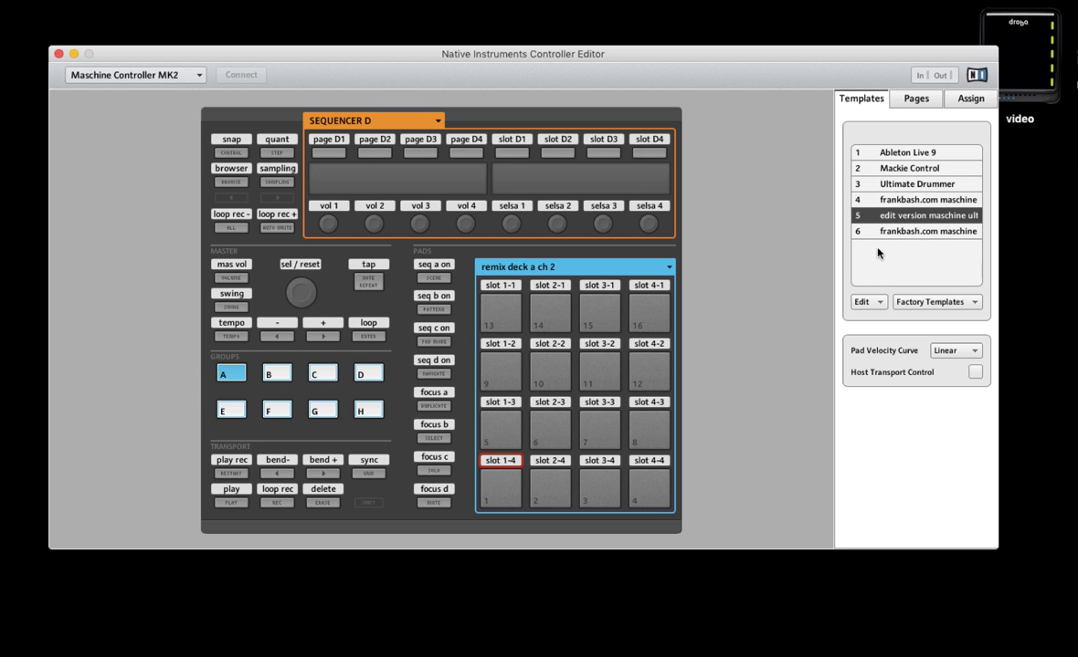
click(873, 232)
click(872, 200)
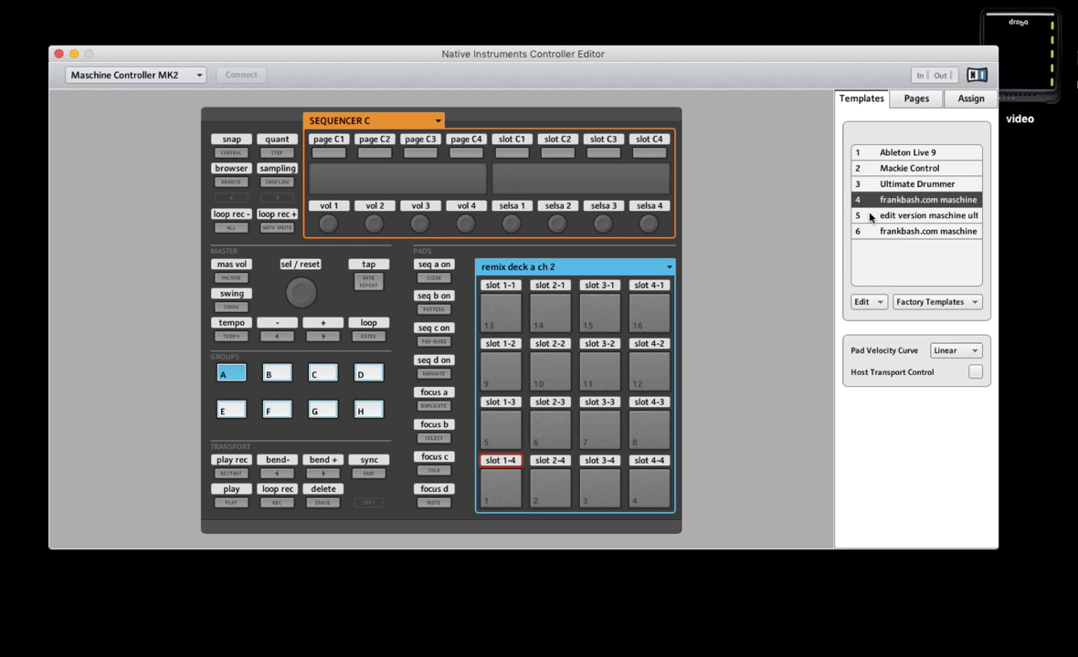
click(870, 217)
click(870, 232)
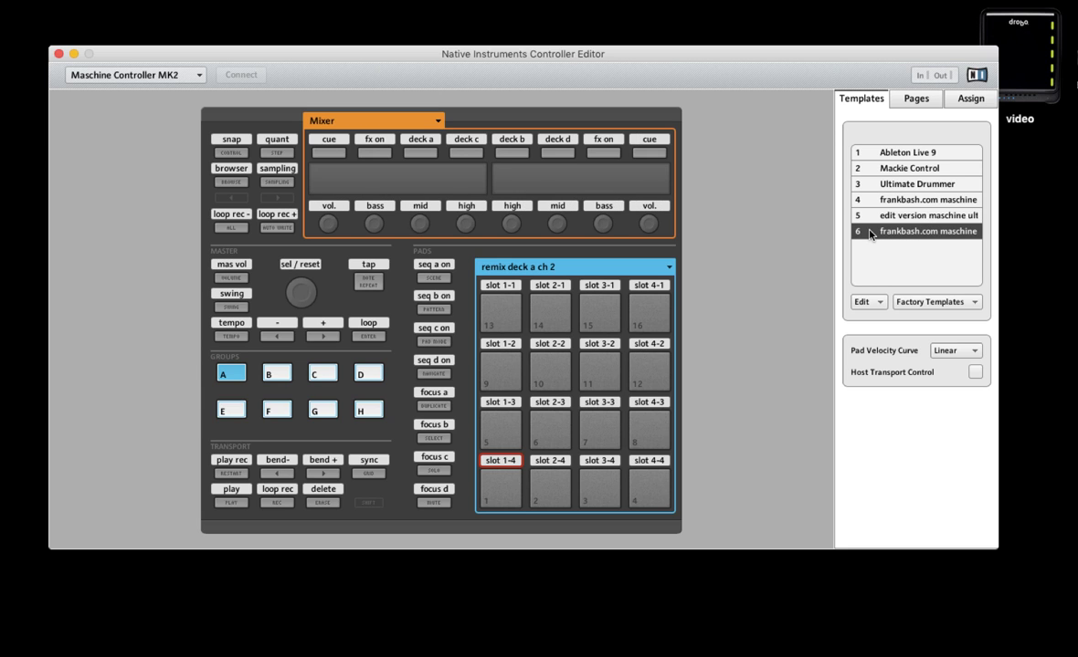